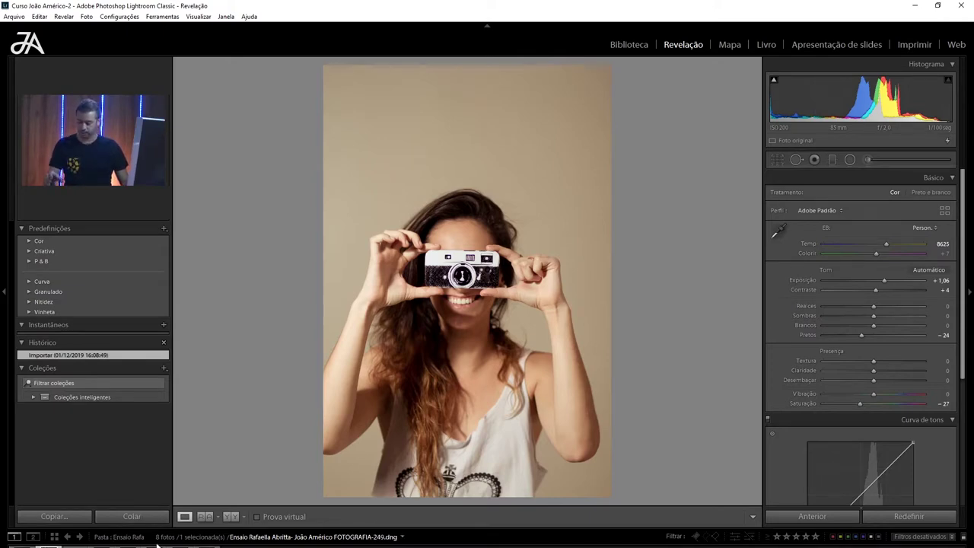
- Select all 8 photos in the folder and bring up the Export dialog
key(ctrl+a)
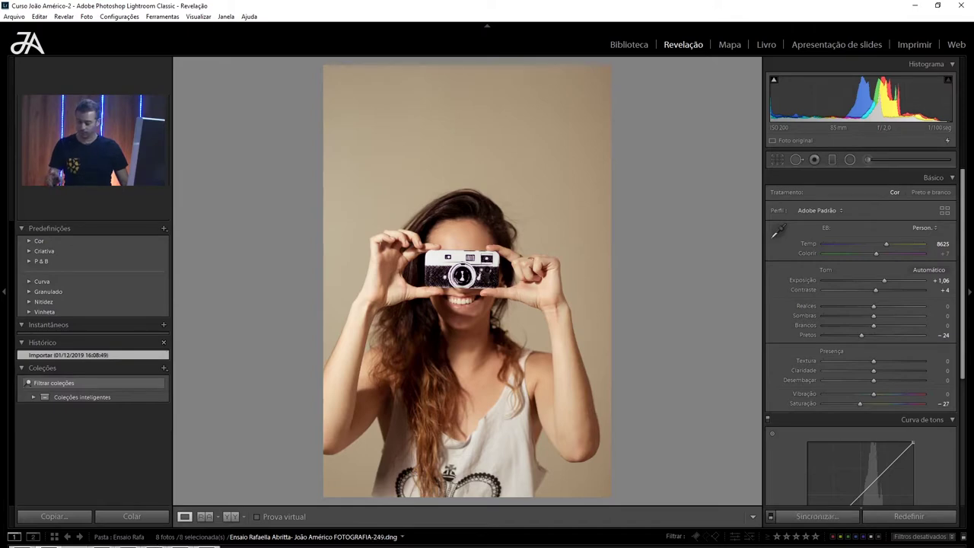
key(ctrl+shift+e)
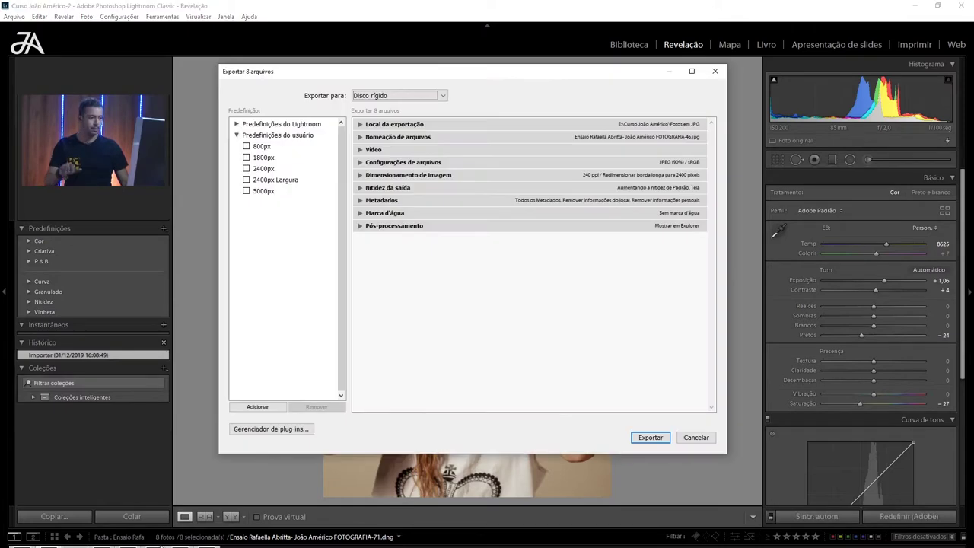
- Enable watermarking in the Export dialog's Marca d'água section and show the watermark choices
click(387, 216)
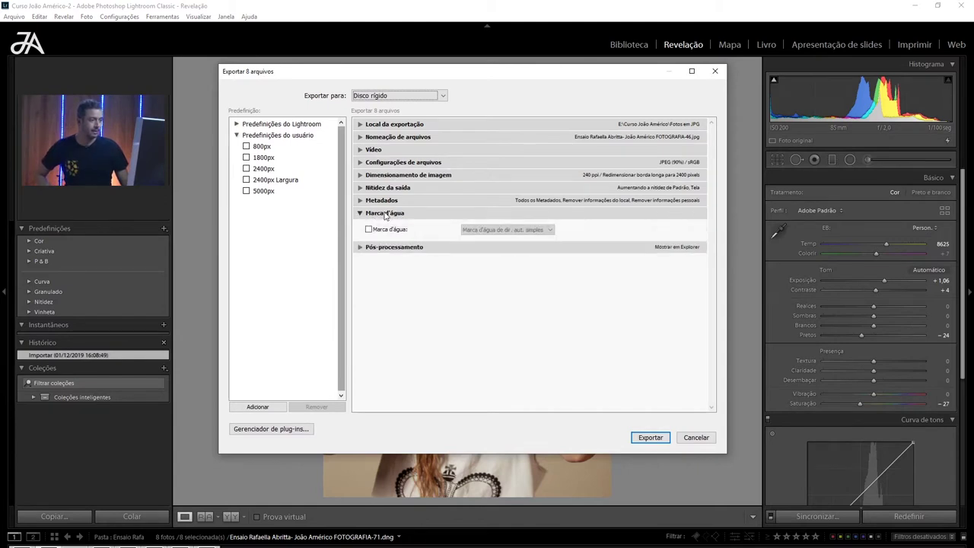
click(368, 230)
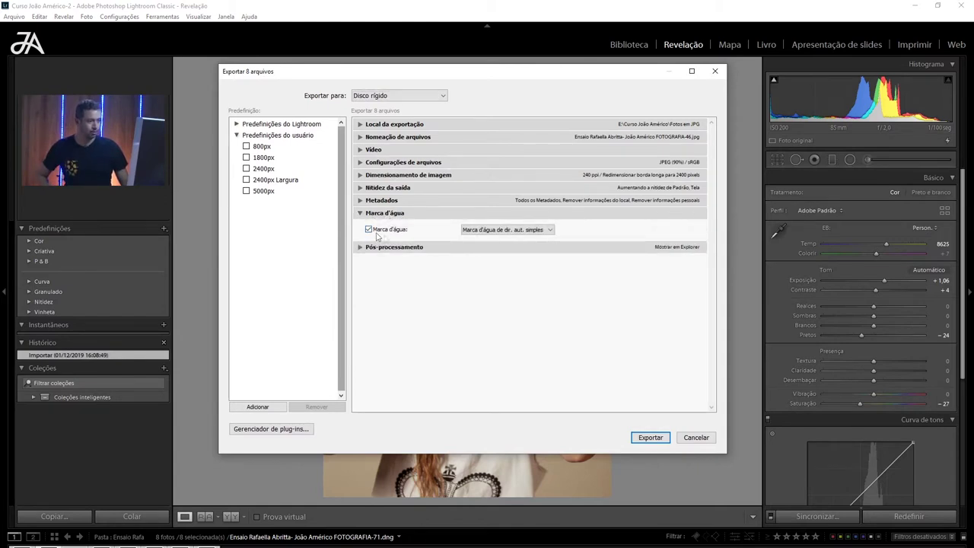
click(524, 231)
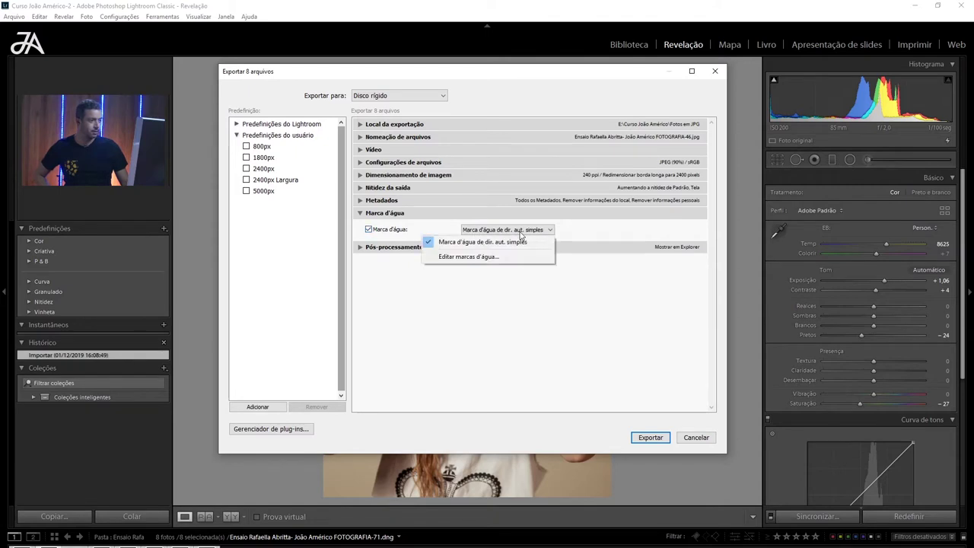
- Open the watermark editor and browse for a logo image file
click(478, 259)
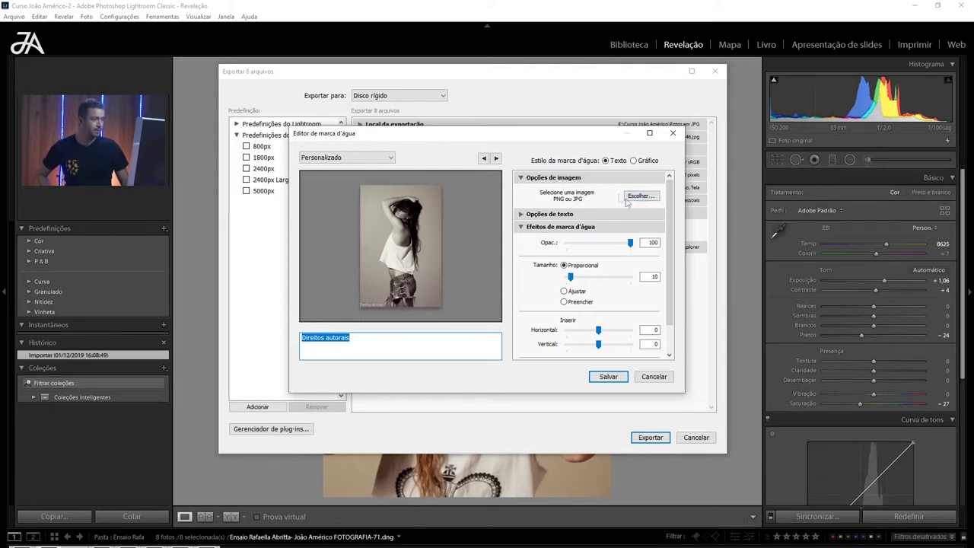
click(639, 197)
scroll(643, 251, down, 2)
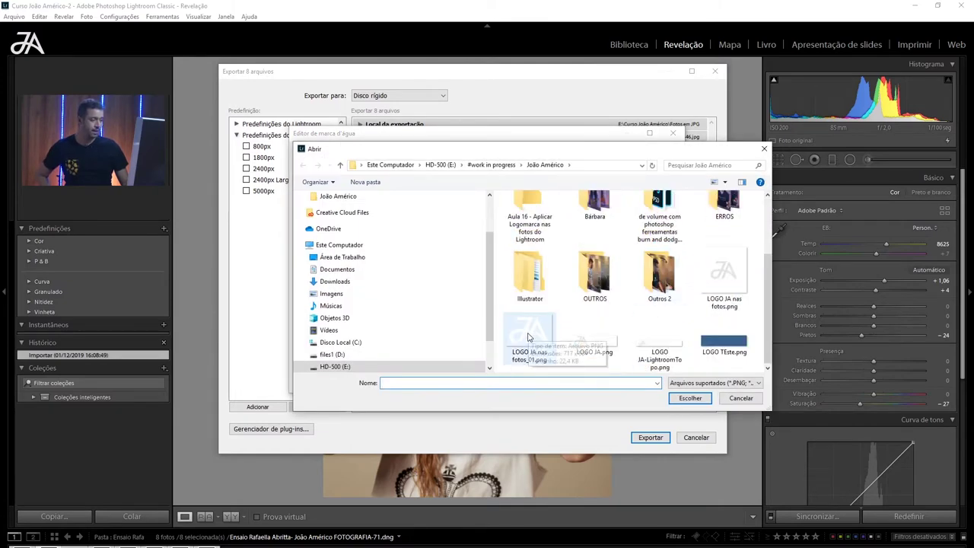
- Load LOGO JA nas fotos_01.png as the graphic watermark
click(542, 360)
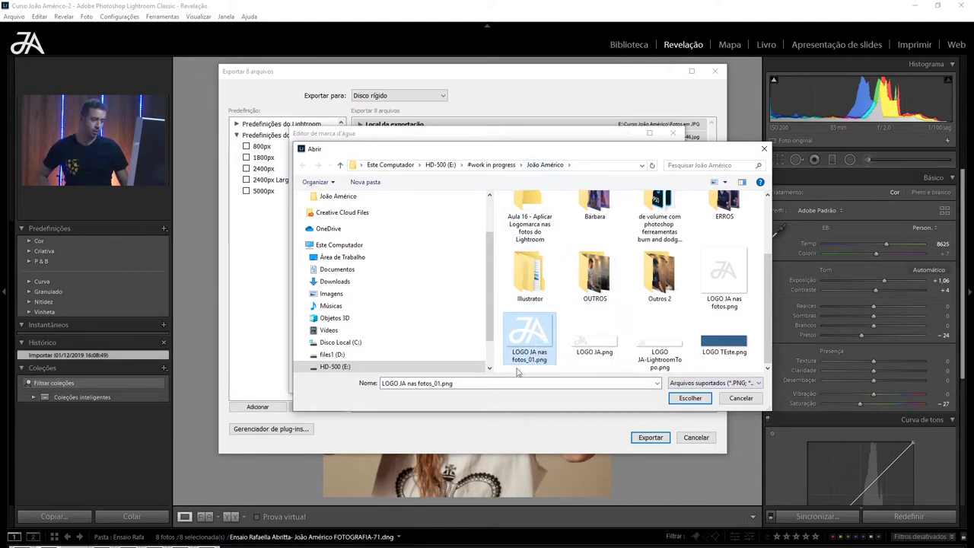
click(688, 398)
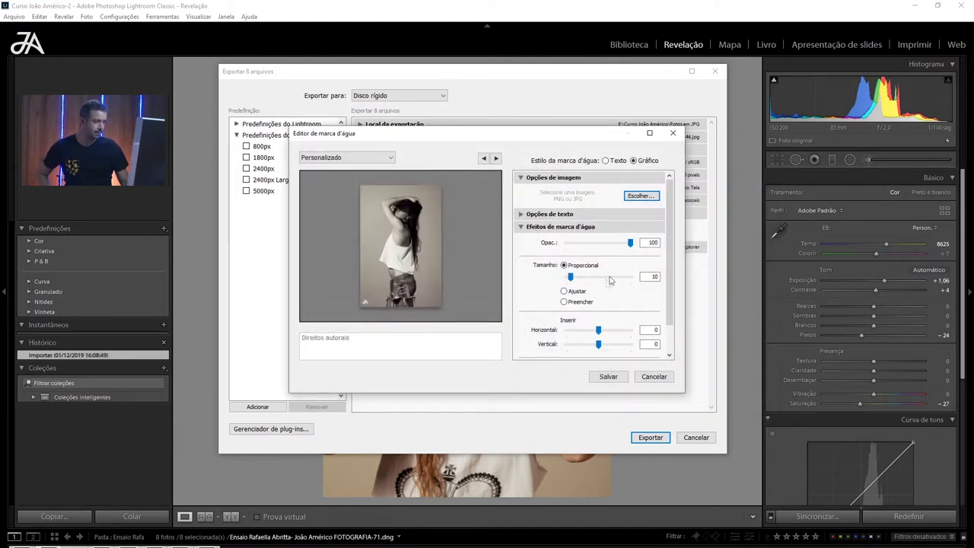
- Show the watermark effects and try Ajustar and Preencher sizing for the logo
click(610, 225)
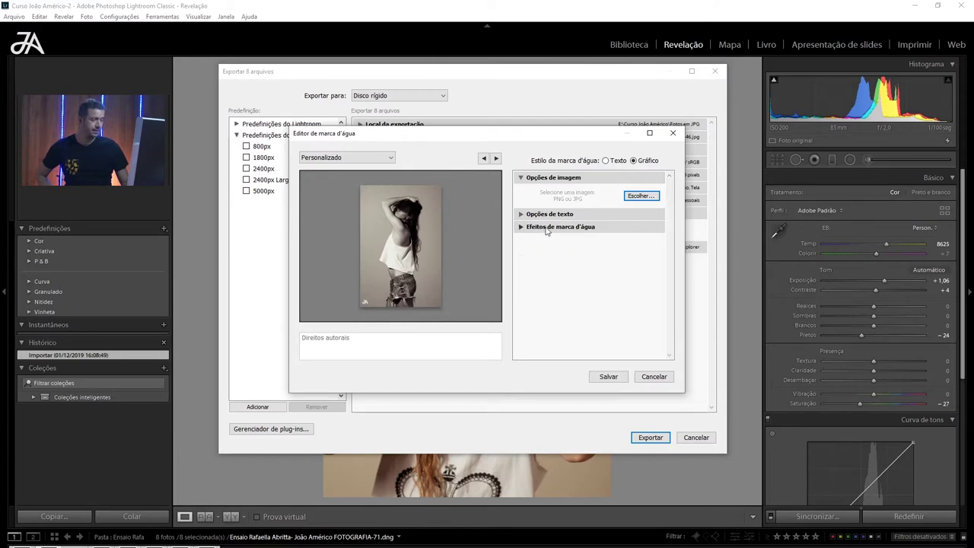
click(570, 227)
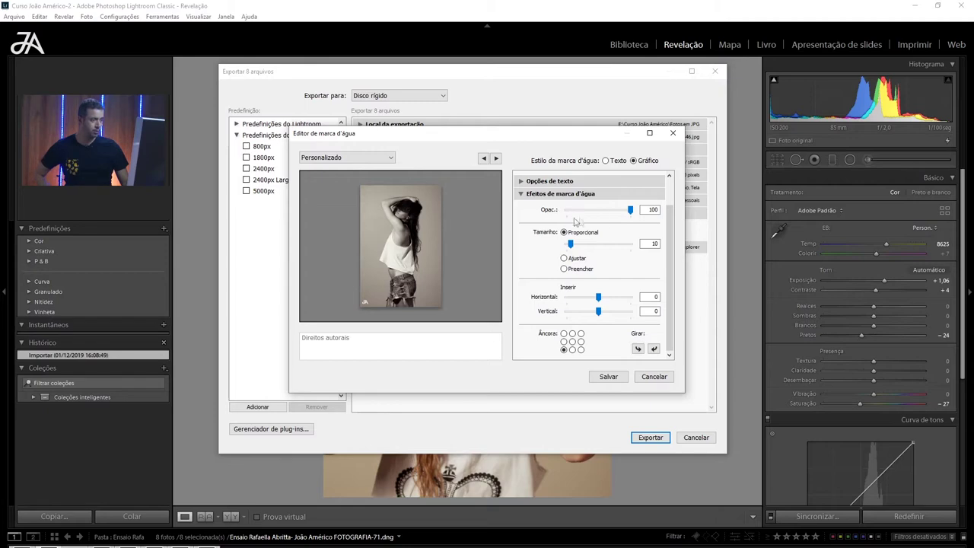
mouse_move(573, 245)
mouse_down()
mouse_move(596, 246)
mouse_move(572, 246)
mouse_move(579, 243)
mouse_up()
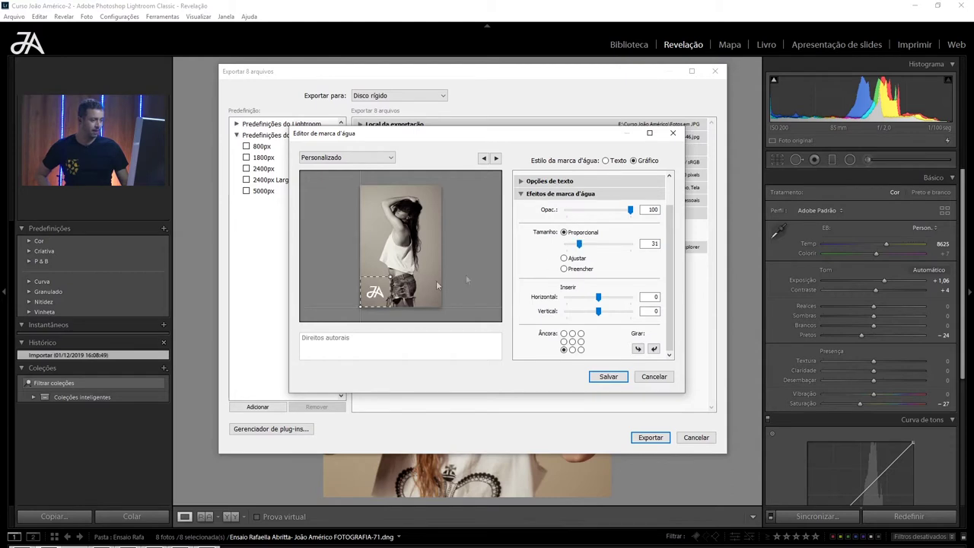
click(564, 258)
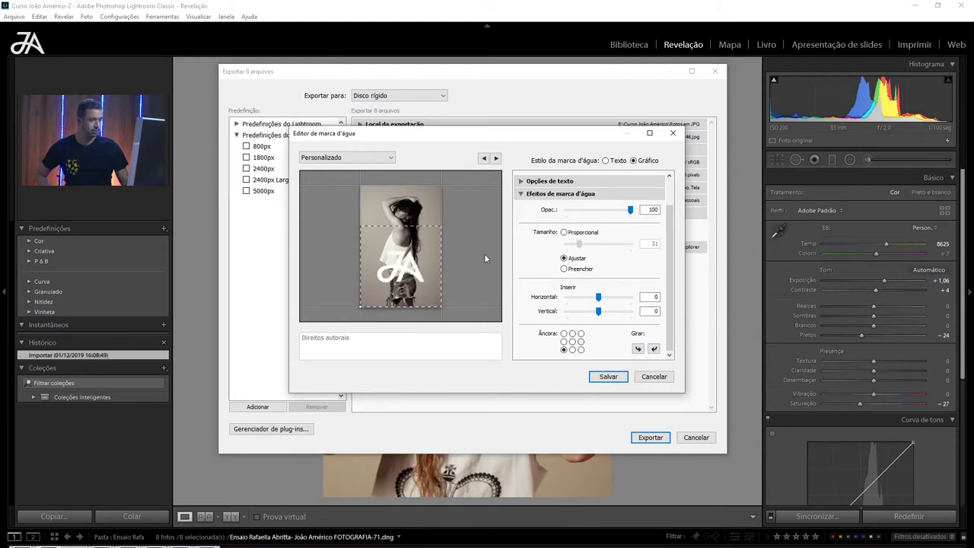
click(564, 270)
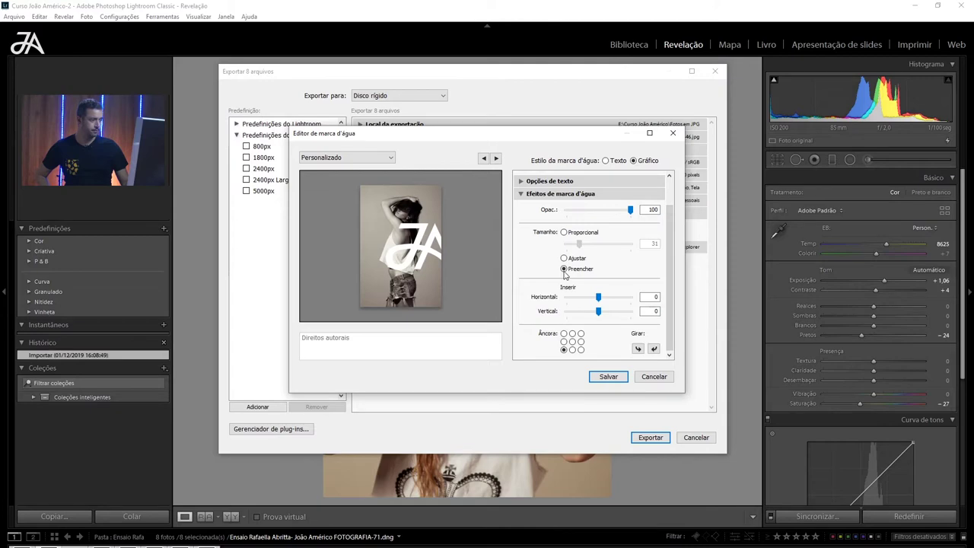
click(564, 259)
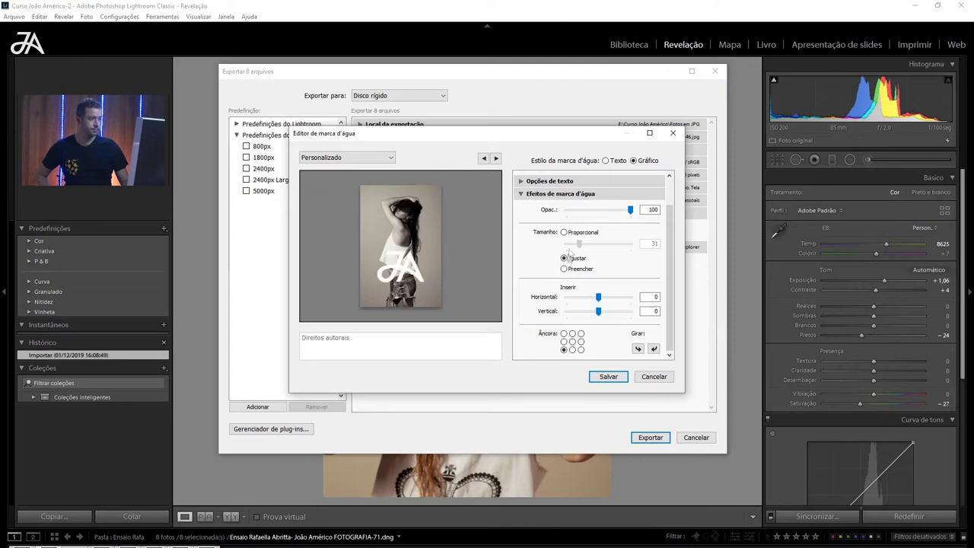
- Test more sizes and fit/fill again, settling on Proporcional size 19
click(564, 233)
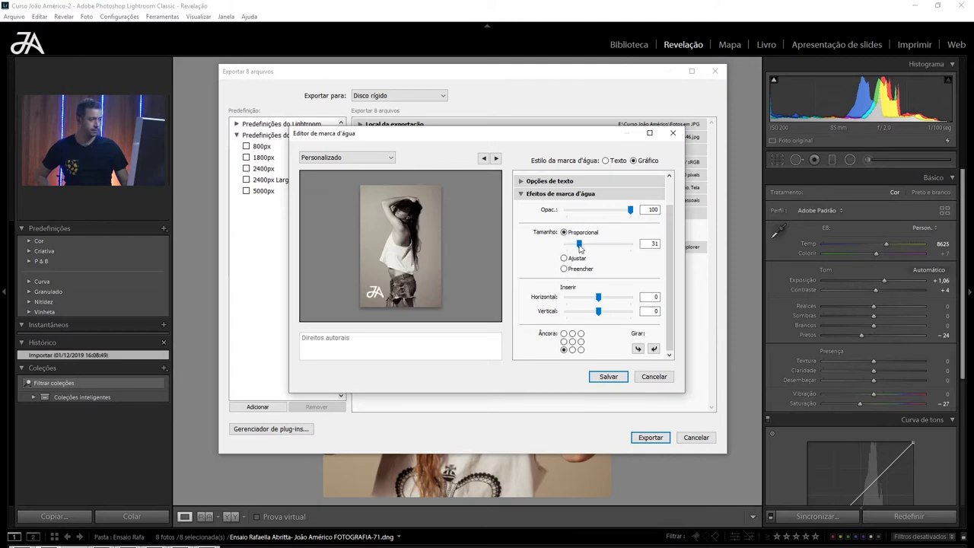
drag(580, 244, 546, 236)
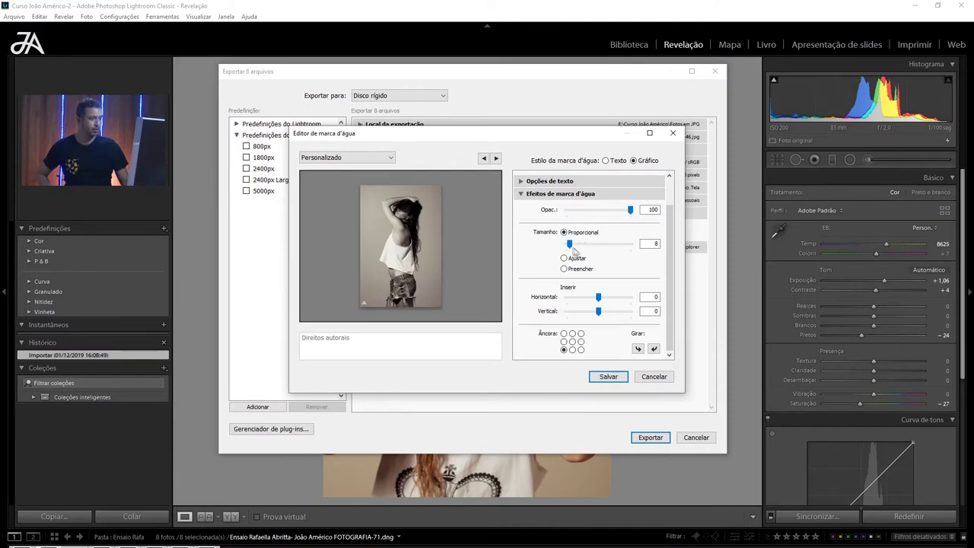
mouse_move(574, 249)
mouse_down()
mouse_move(601, 249)
mouse_move(574, 250)
mouse_up()
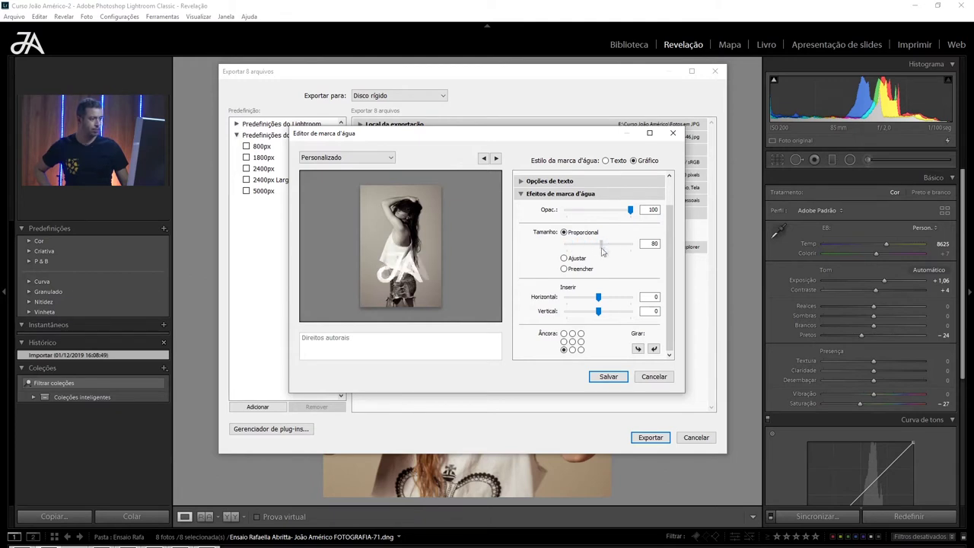
click(564, 258)
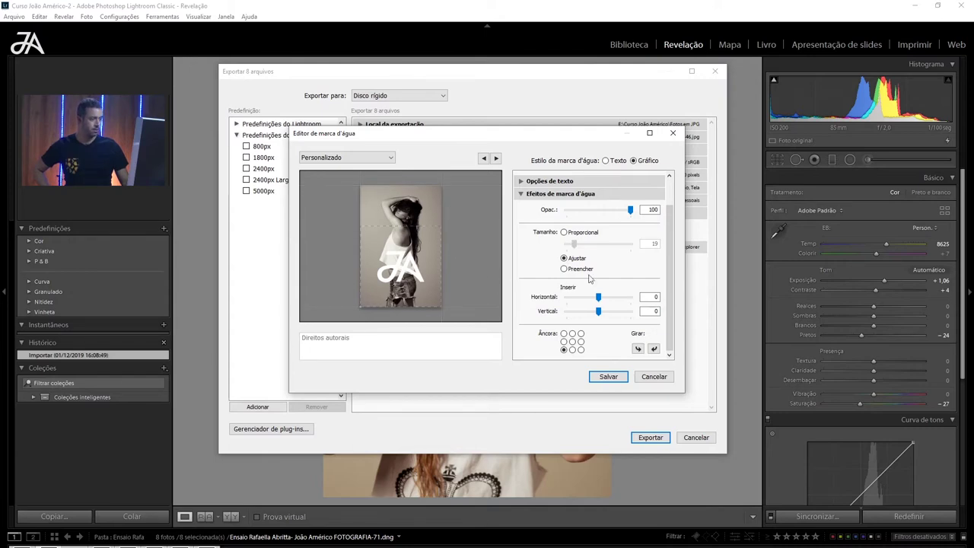
click(565, 269)
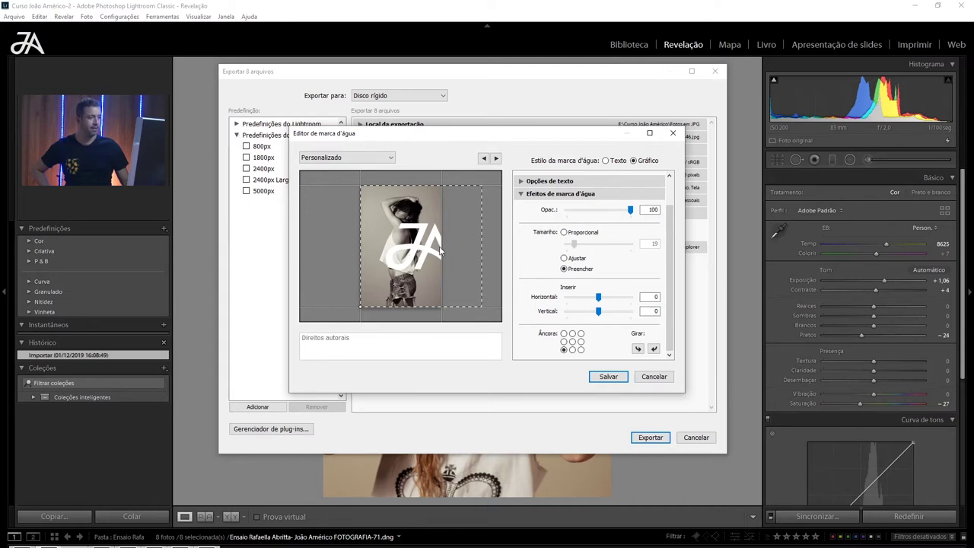
click(564, 232)
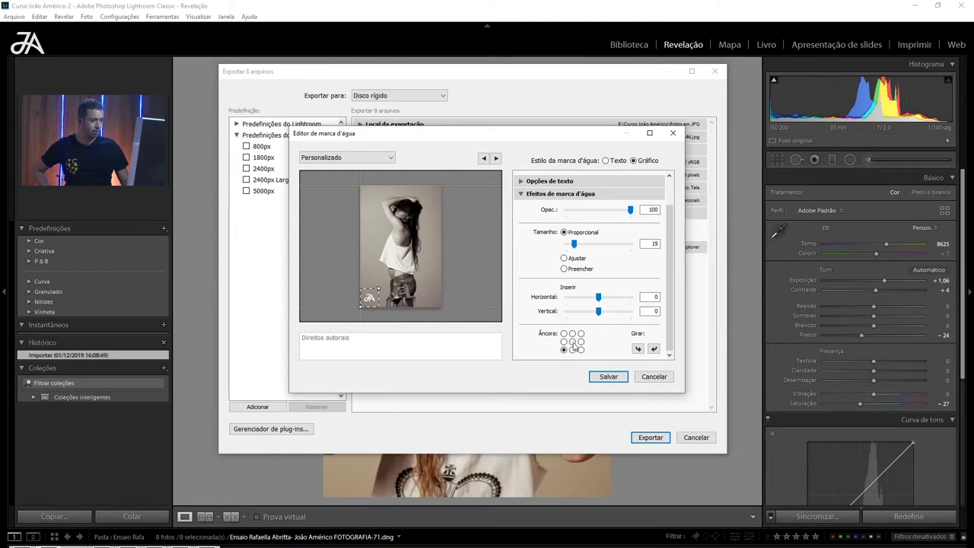
- Anchor the logo at the centre, enlarge it to size 85, and lower opacity to about 33
click(572, 341)
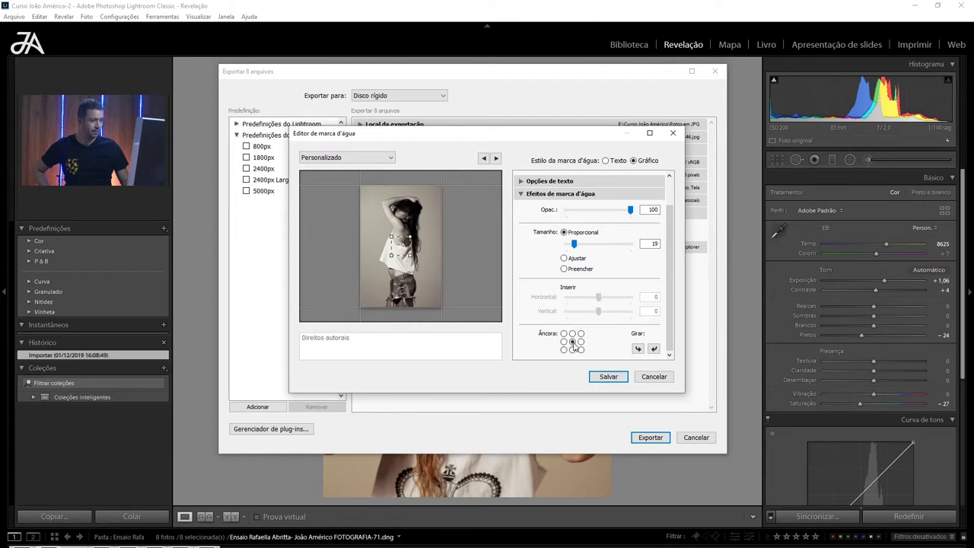
click(565, 349)
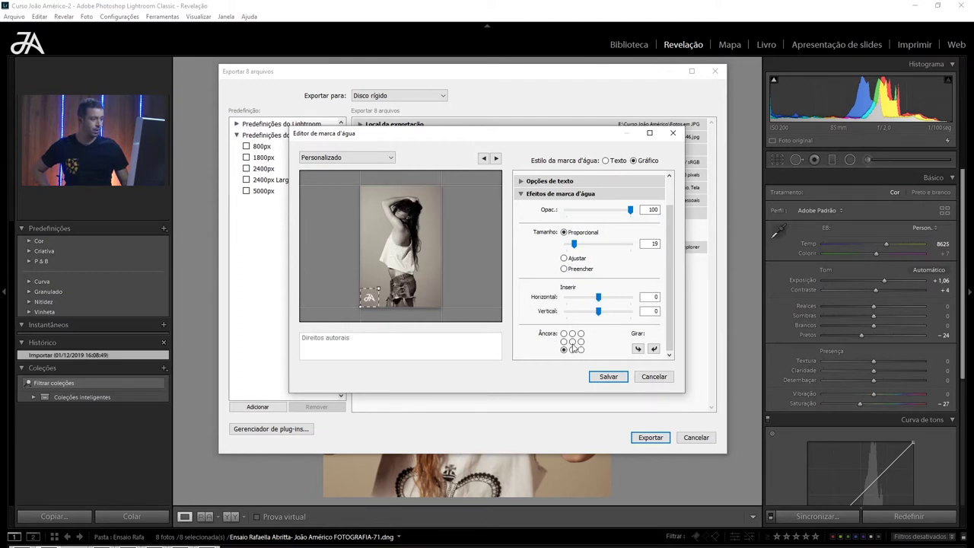
click(572, 342)
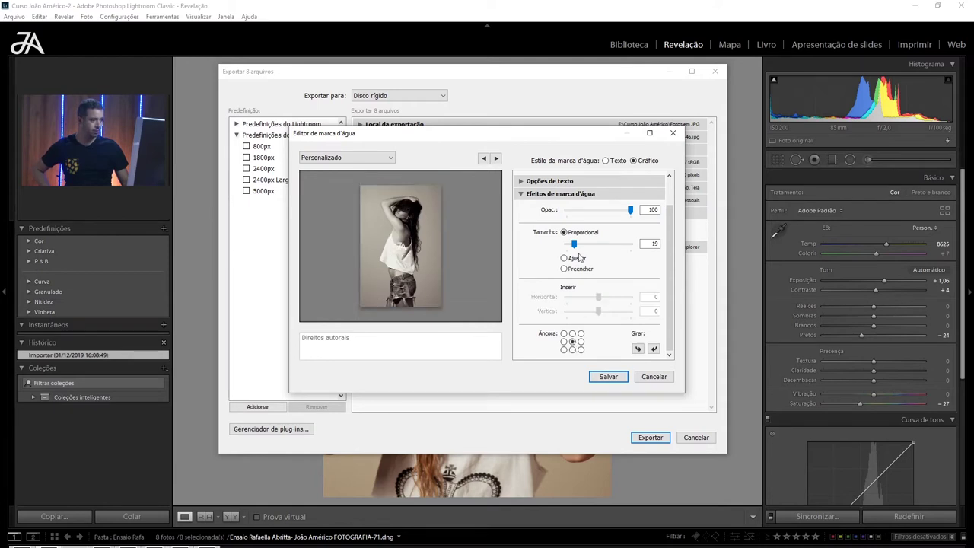
drag(575, 247, 605, 254)
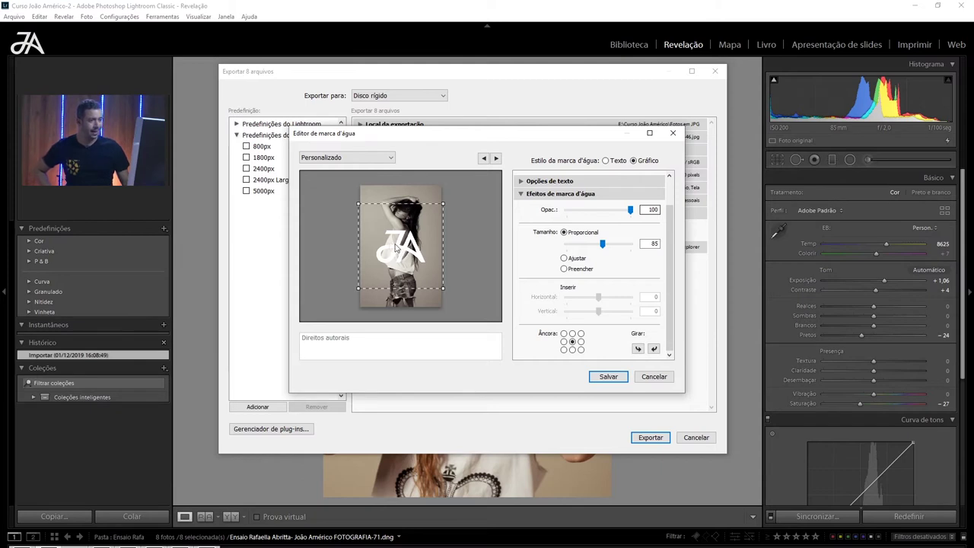
drag(631, 210, 588, 216)
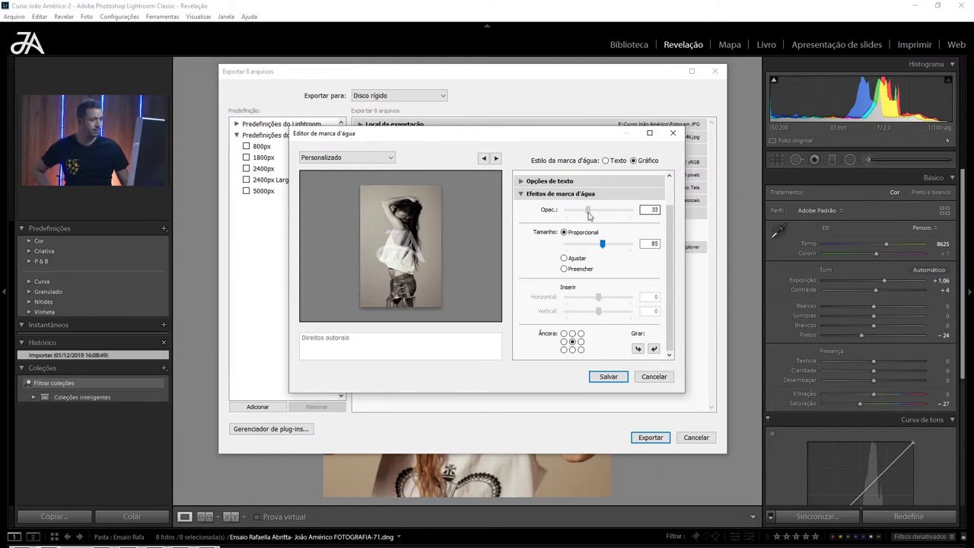
- Enter exactly 30 as the watermark opacity and bring up the preset options
click(649, 209)
text(30)
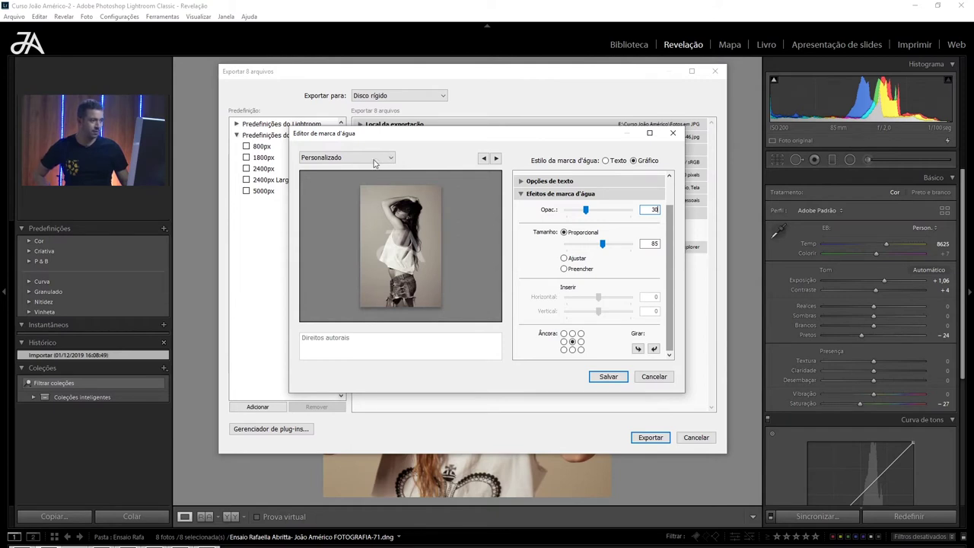
click(380, 160)
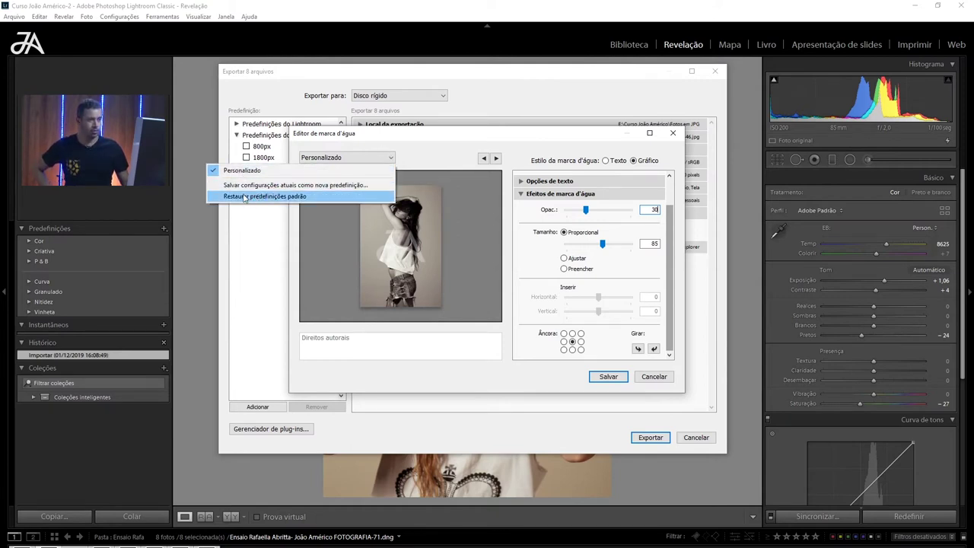
- Save the settings as a new 'Logomarca … CENTRO' watermark preset and export the 8 photos
click(327, 185)
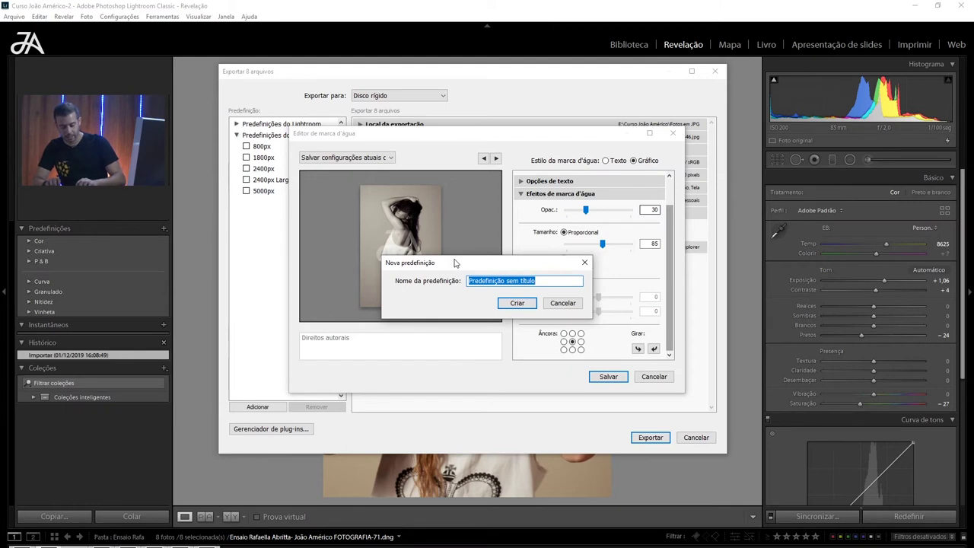
text(Logomarc)
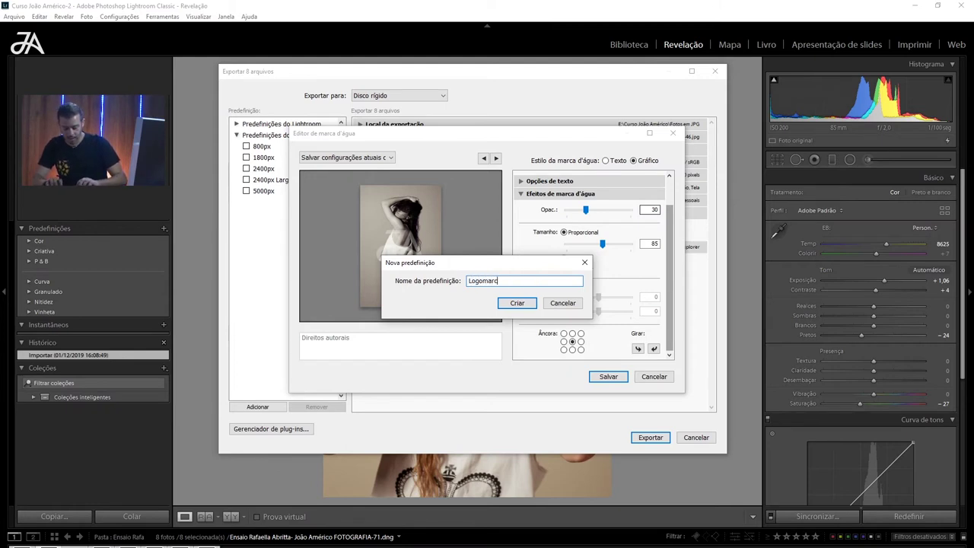
text(a Jo)
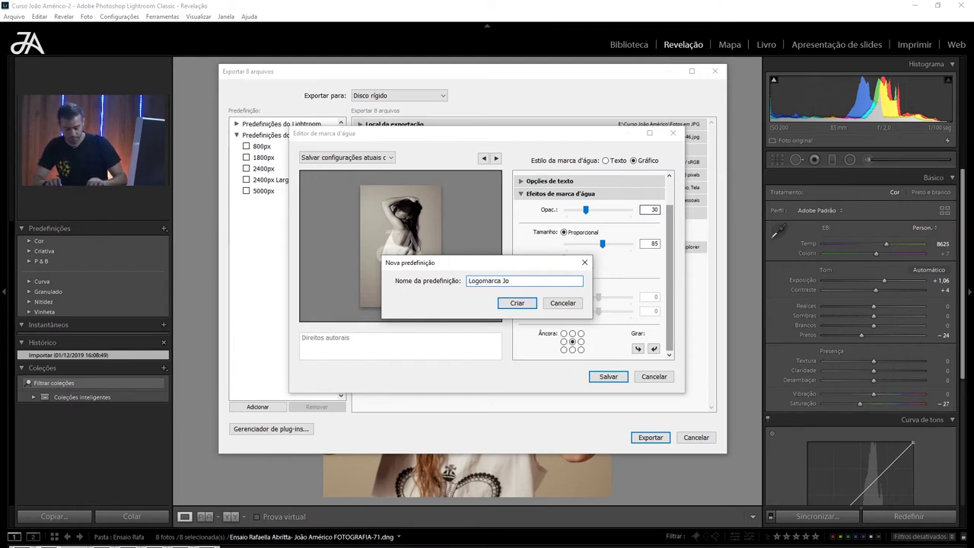
text(ão Américo)
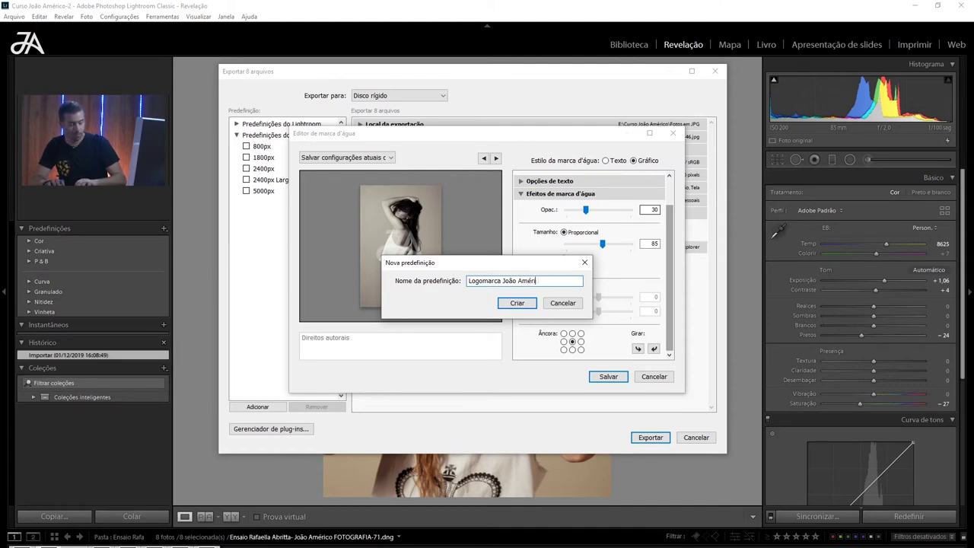
text( CENTRO)
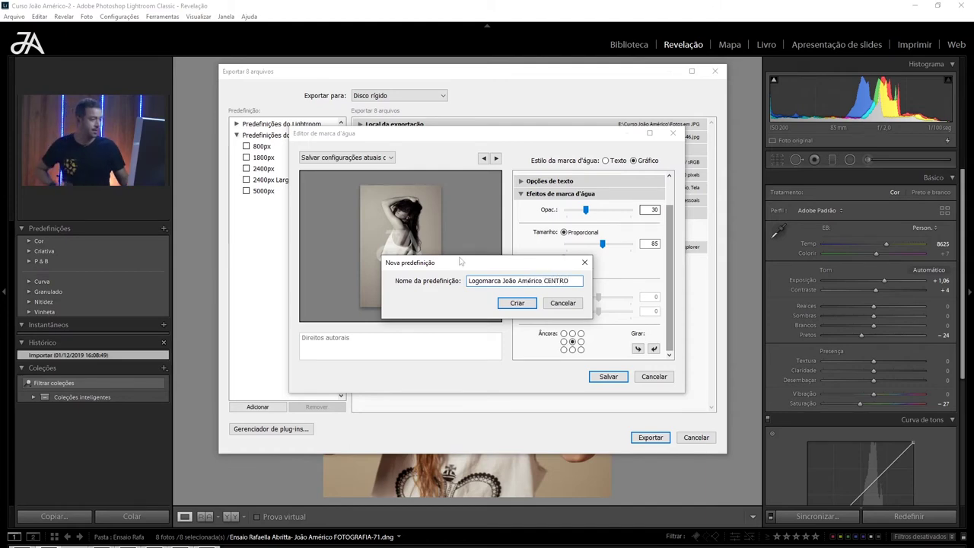
click(517, 302)
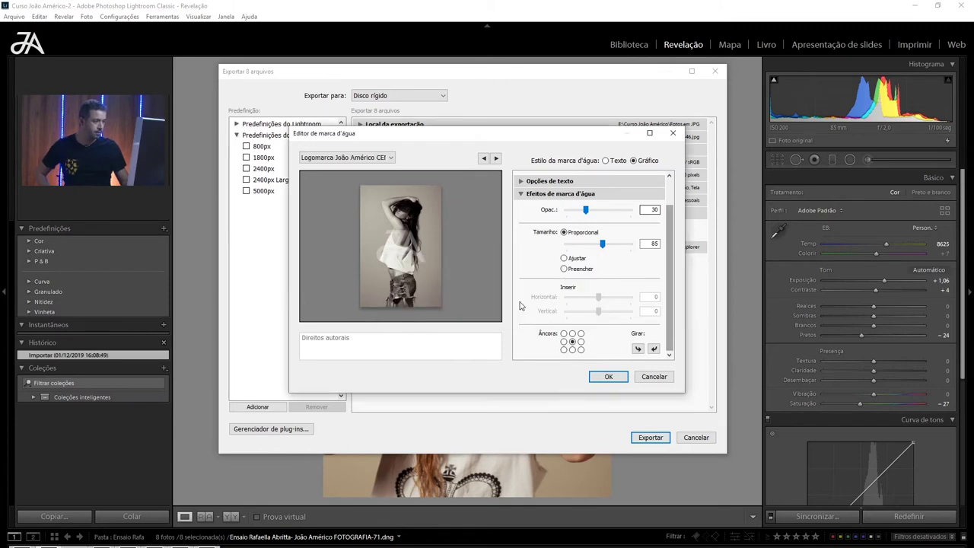
click(610, 378)
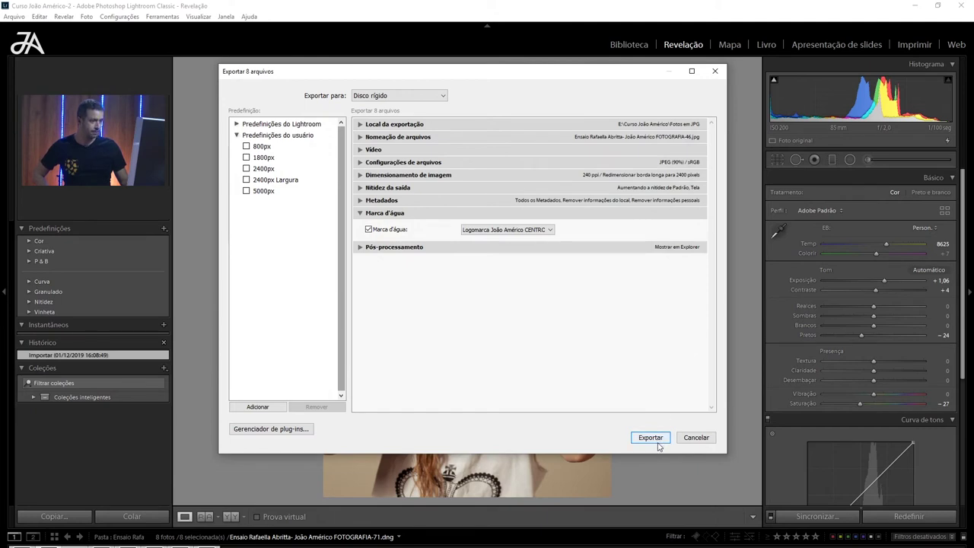
click(660, 439)
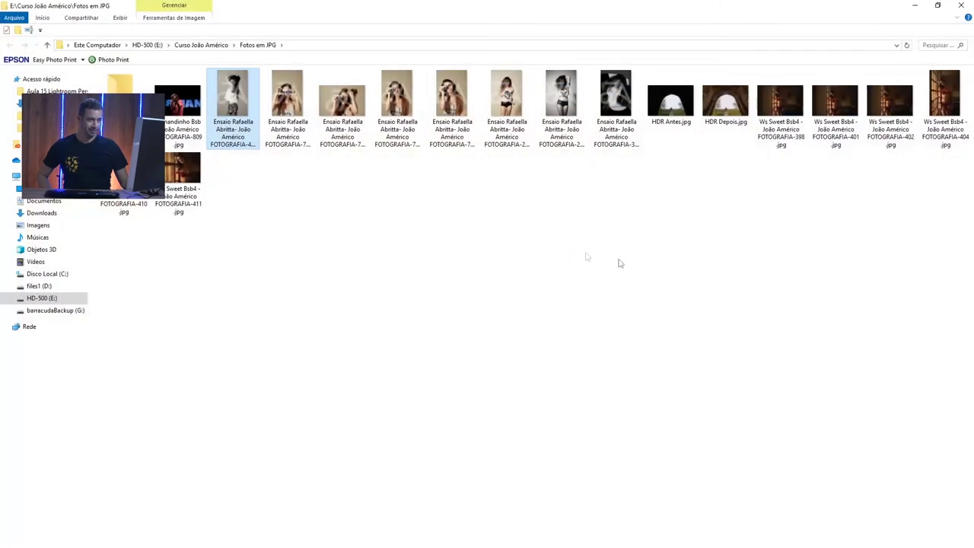
- Open the first exported JPG in the Fotos em JPG folder
double_click(244, 109)
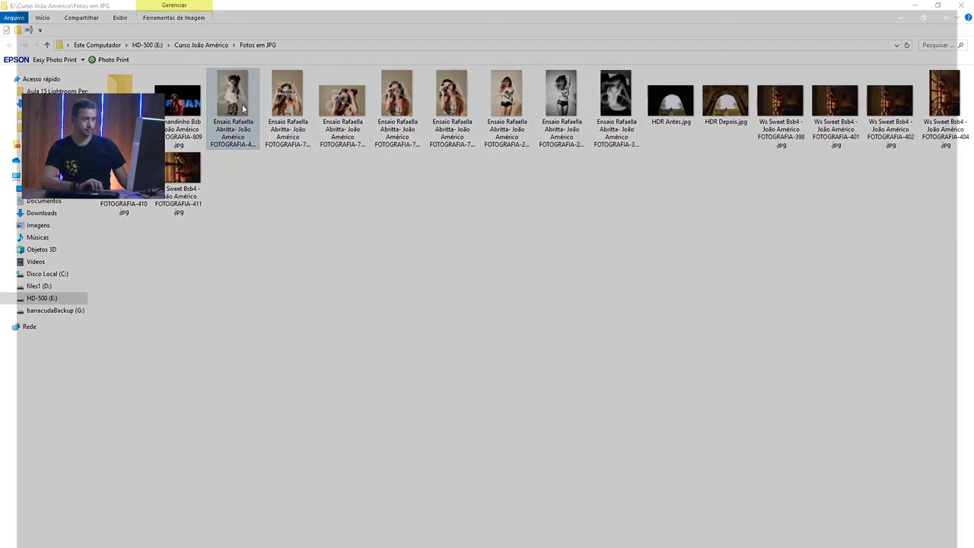
- Check four more exported photos for the faded centred JA logo, then close Photos
key(Right)
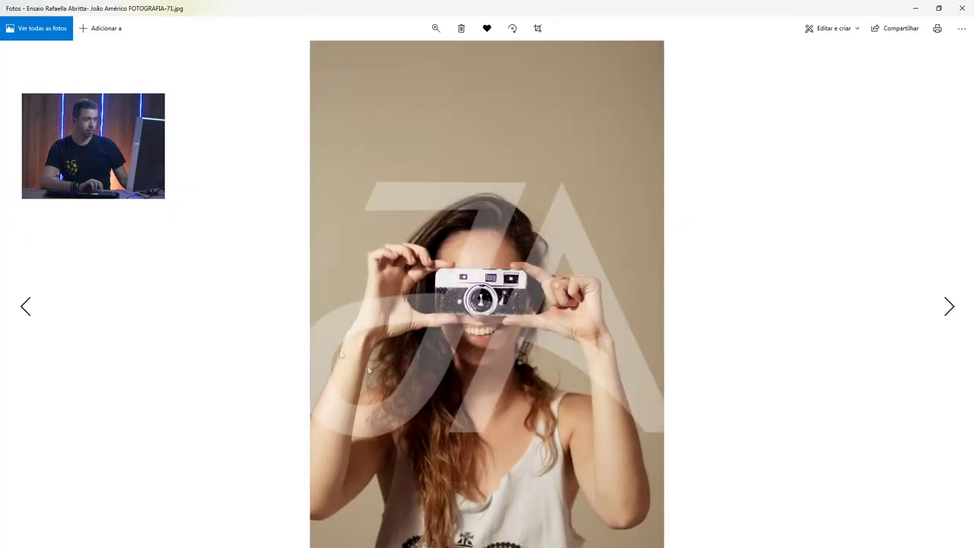
key(Right)
key(Right)
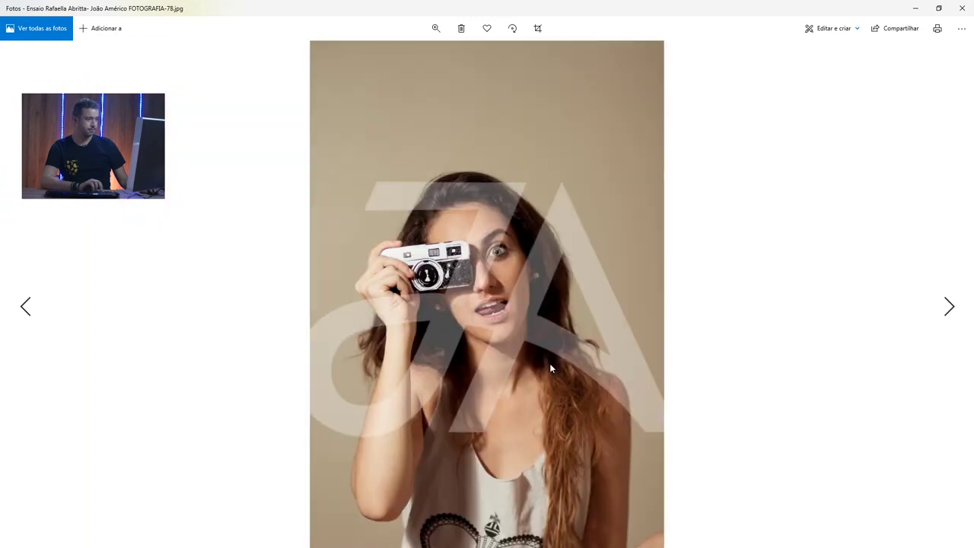
key(Right)
key(Right)
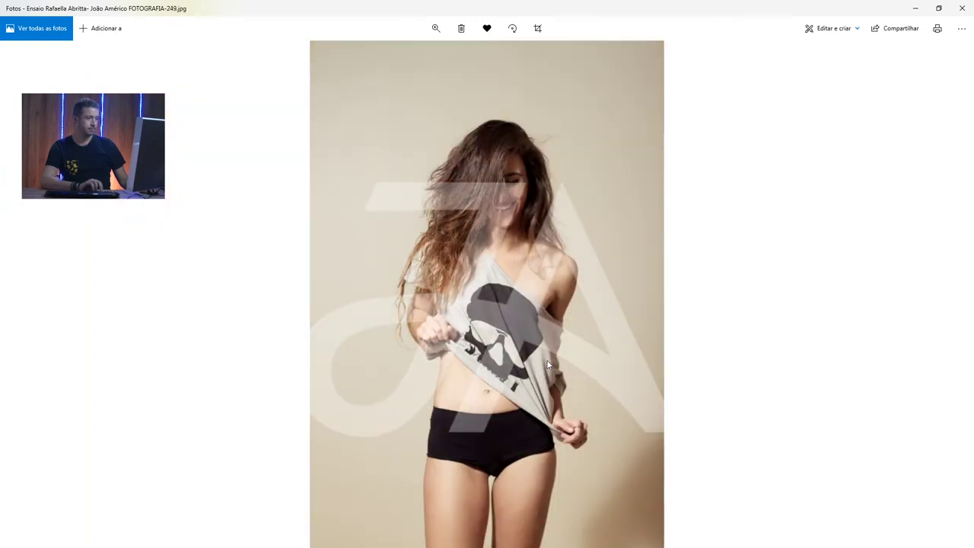
key(Right)
key(Right)
key(Right)
key(Right)
click(962, 8)
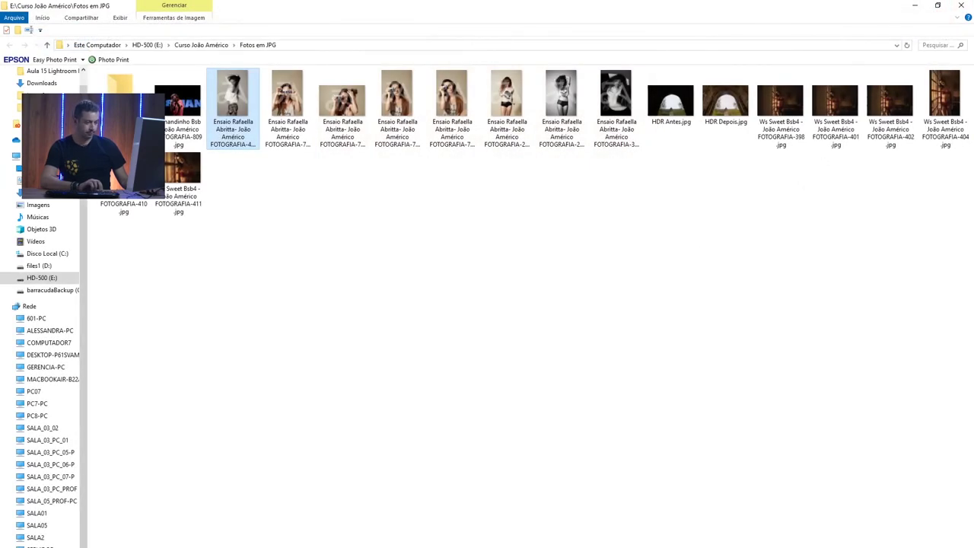
- In the export settings' watermark editor, reduce the watermark size to 55
key(alt+Tab)
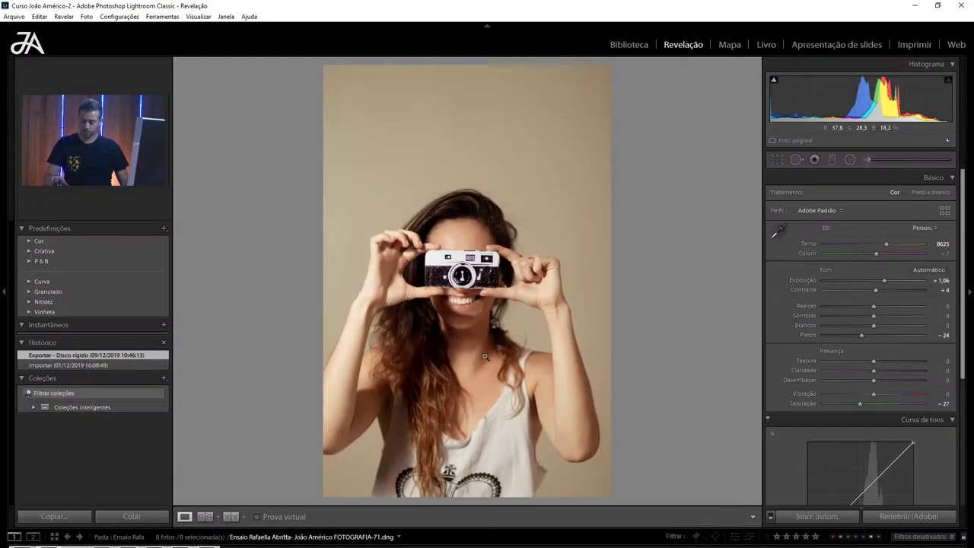
key(ctrl+shift+e)
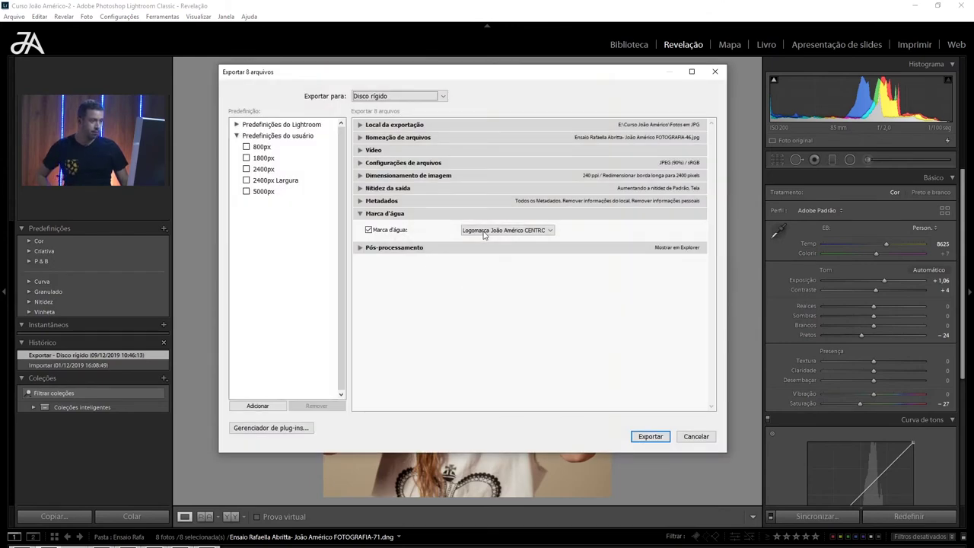
click(486, 231)
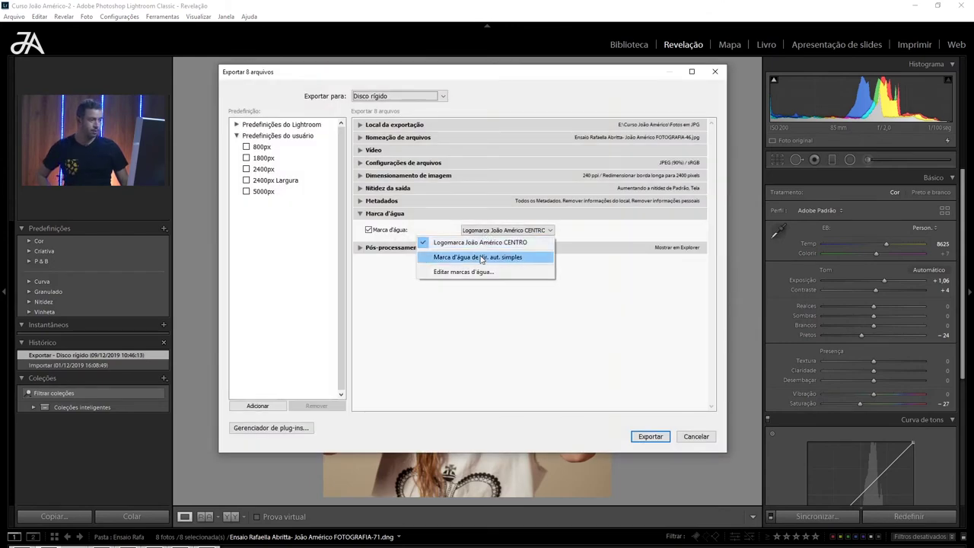
click(462, 274)
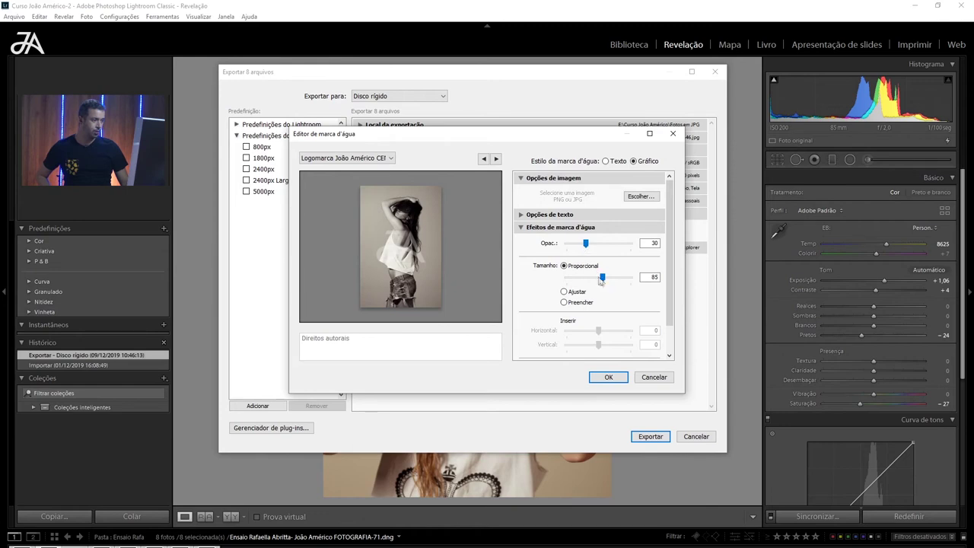
drag(602, 279, 593, 279)
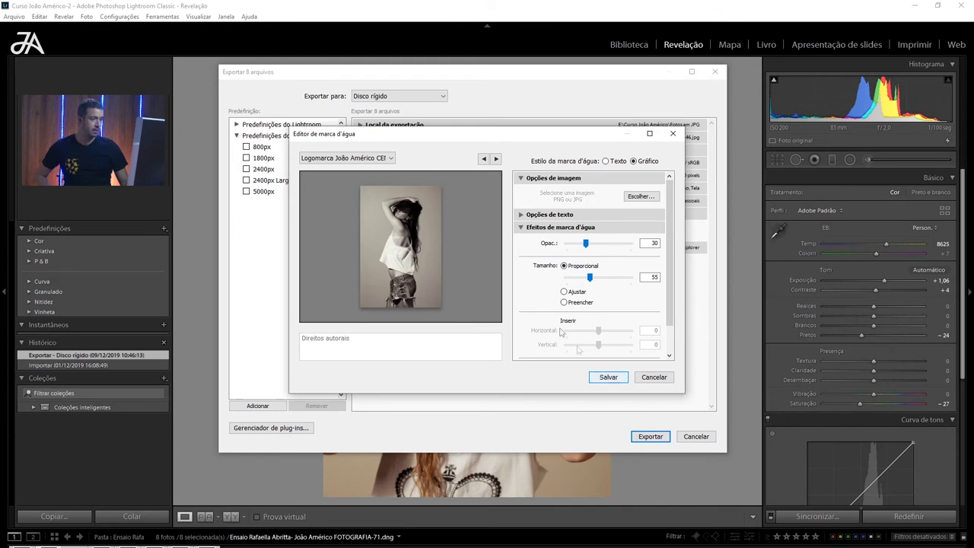
- Save the new size to the Logomarca João Américo CENTRO preset and export the photos again
click(386, 159)
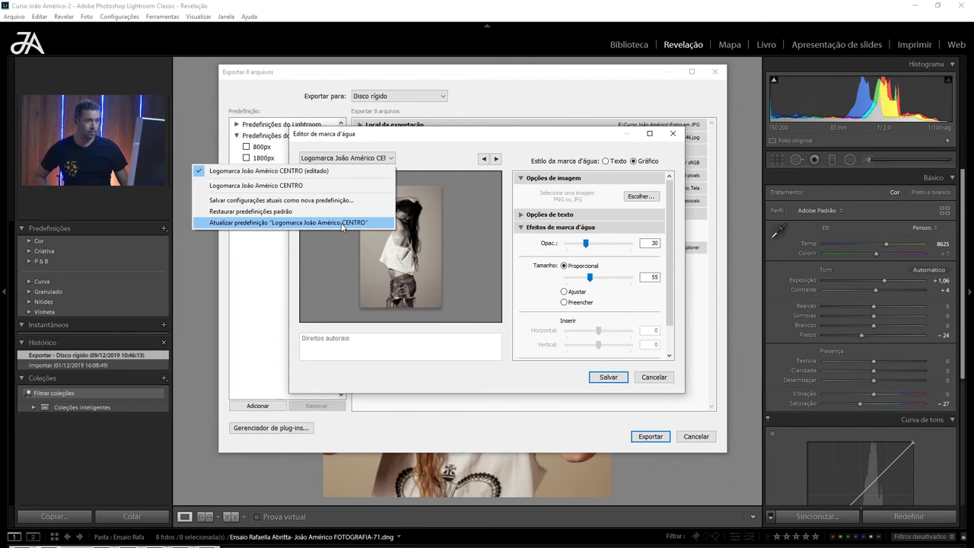
click(343, 224)
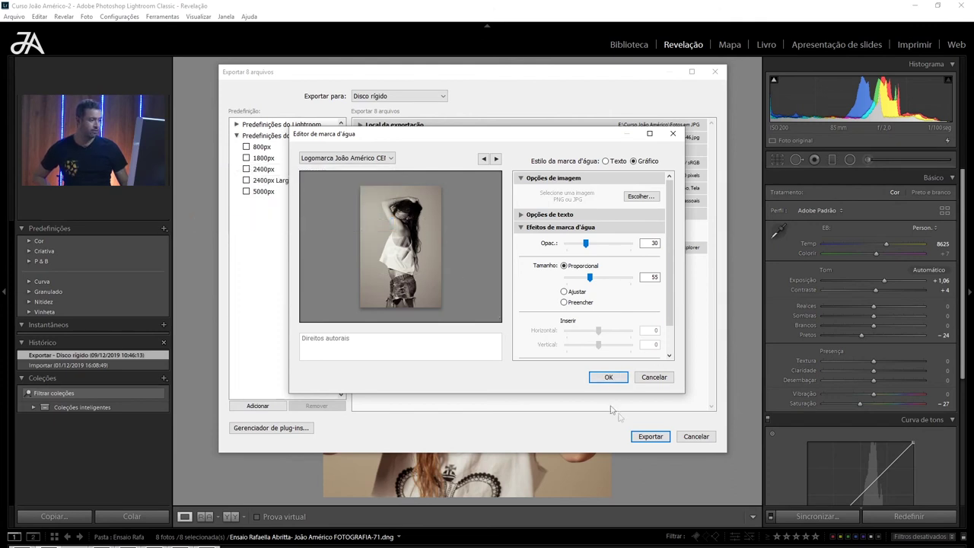
click(608, 376)
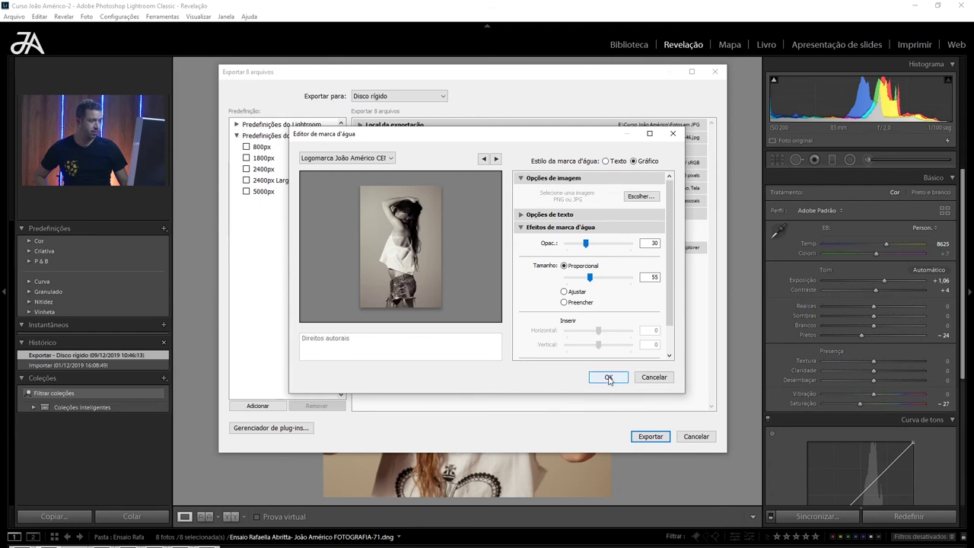
click(651, 436)
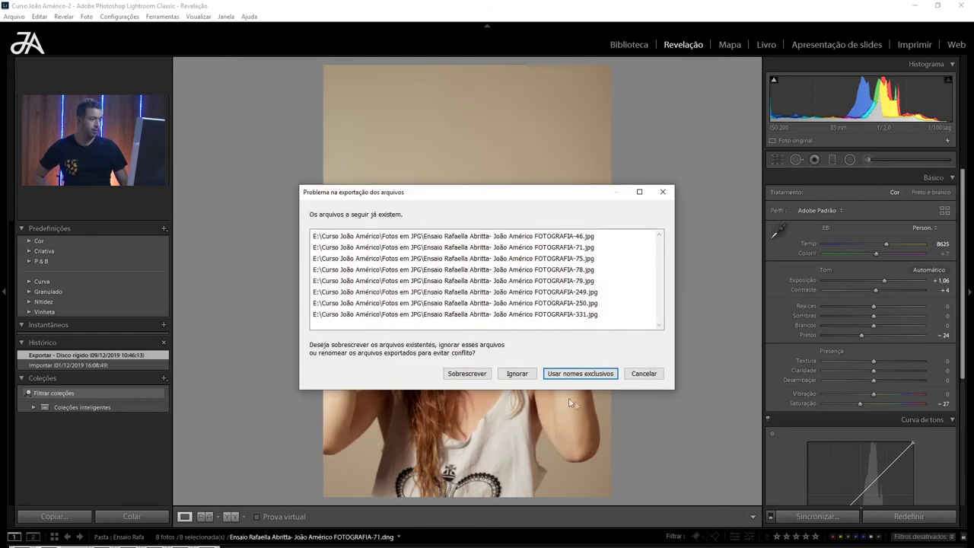
- Overwrite the previously exported JPGs with the new smaller-watermark export
click(469, 374)
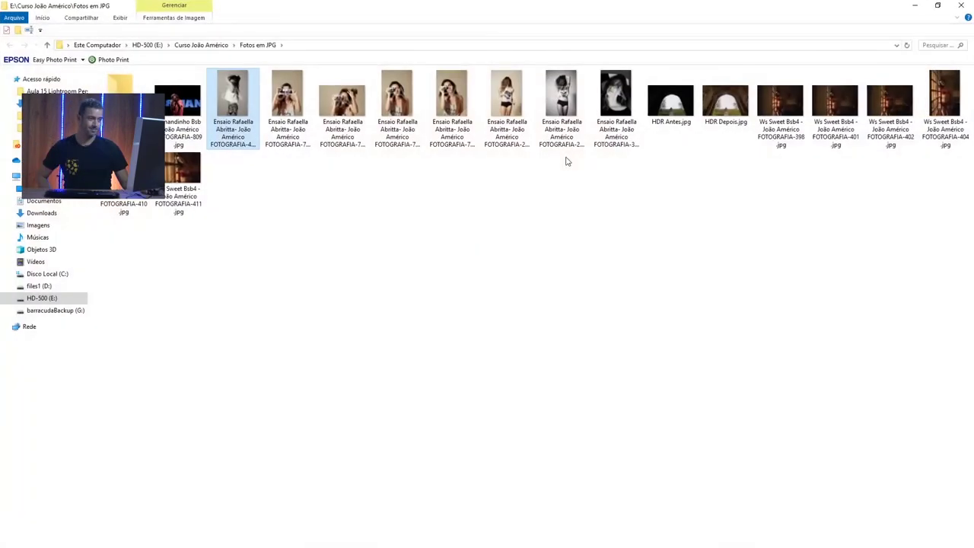
- Open the first re-exported JPG in Windows Photos and step through the images, ending on FOTOGRAFIA-331
double_click(232, 107)
key(Right)
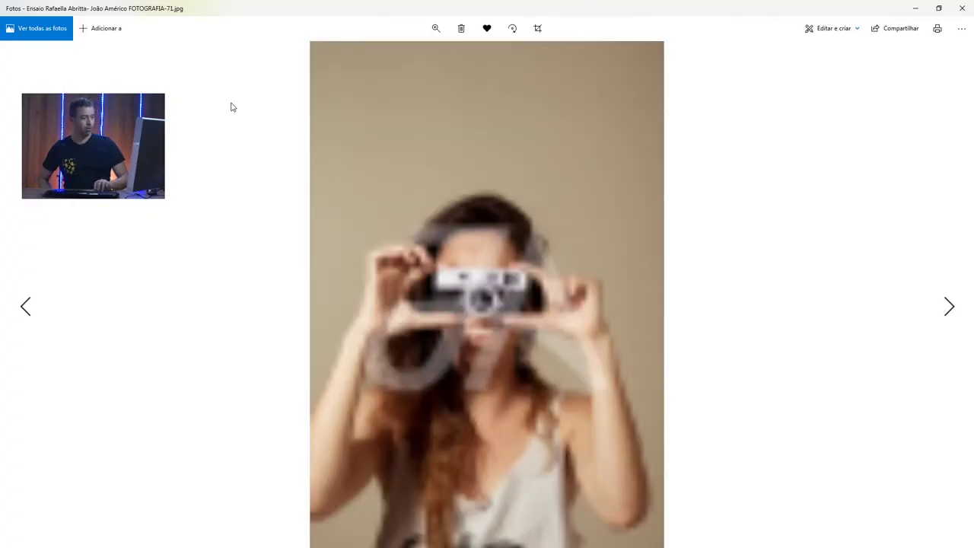
key(Right)
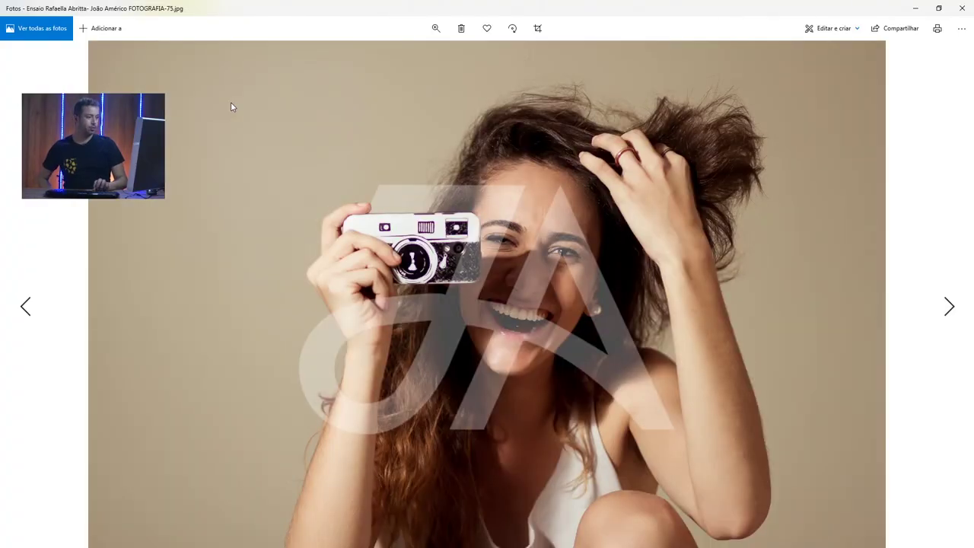
key(Right)
key(Right)
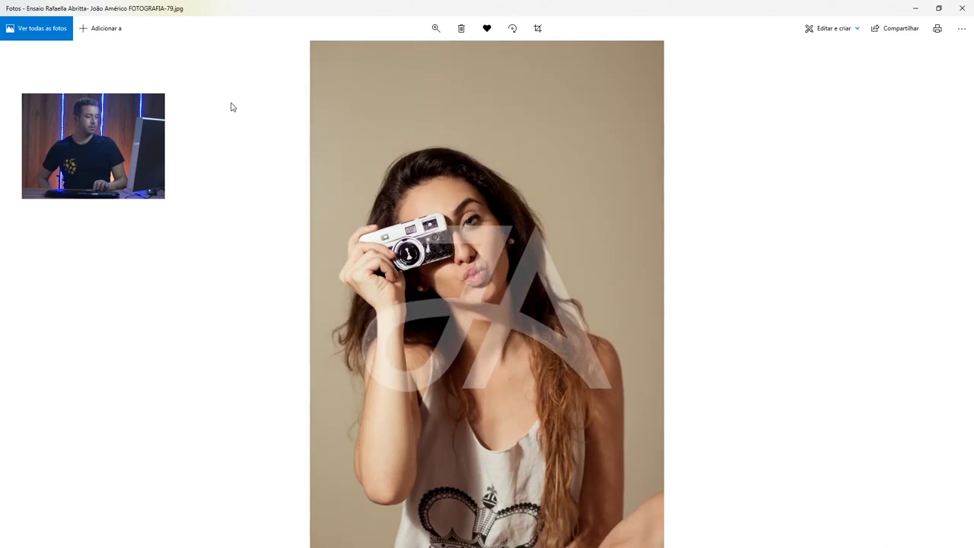
key(Right)
key(Right)
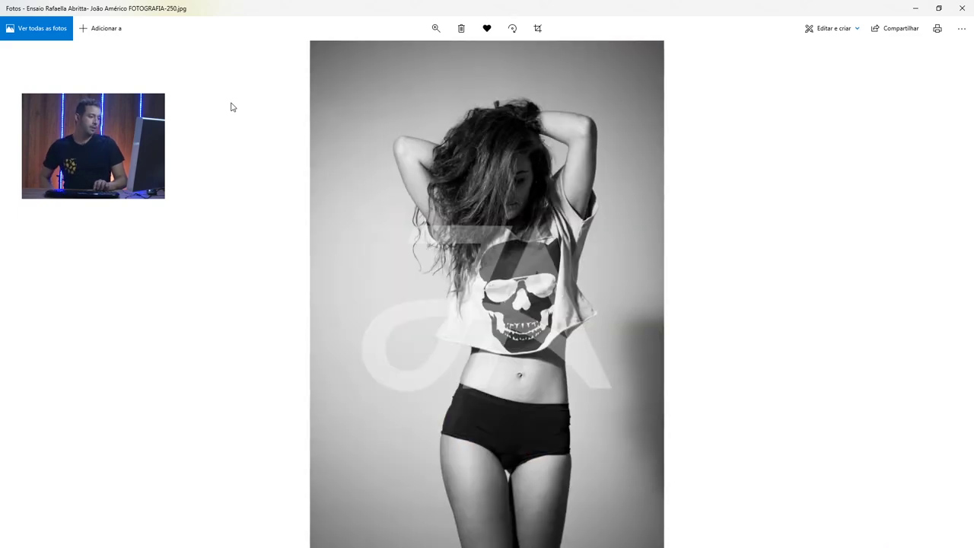
key(Right)
key(Right)
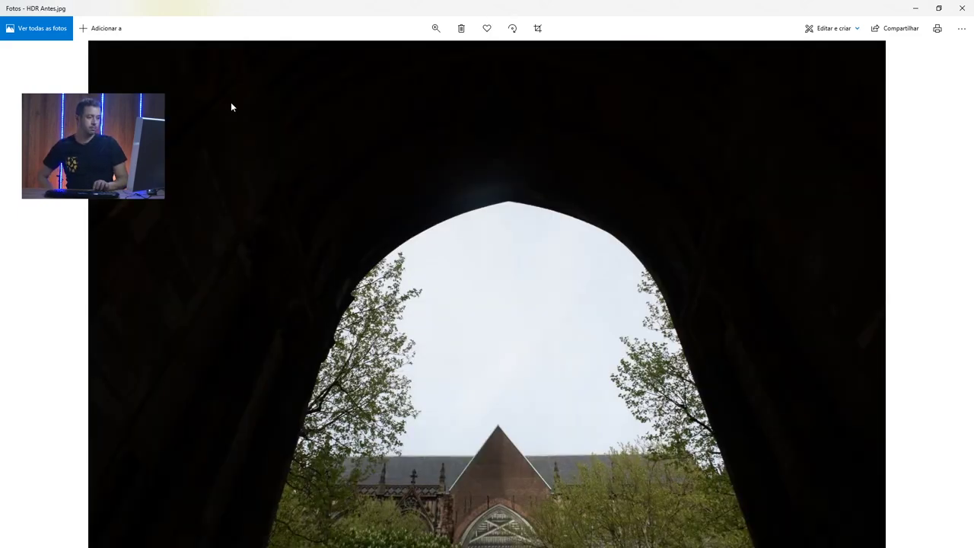
key(Left)
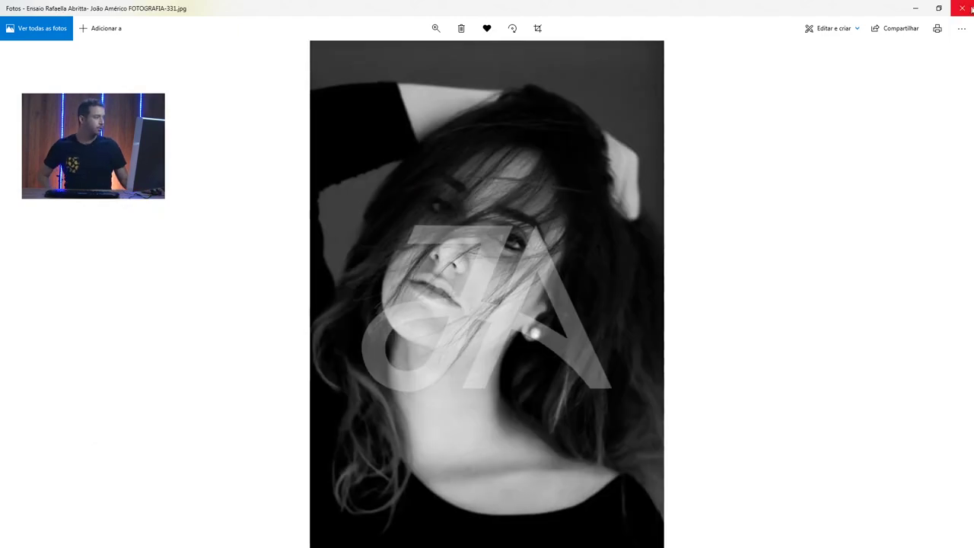